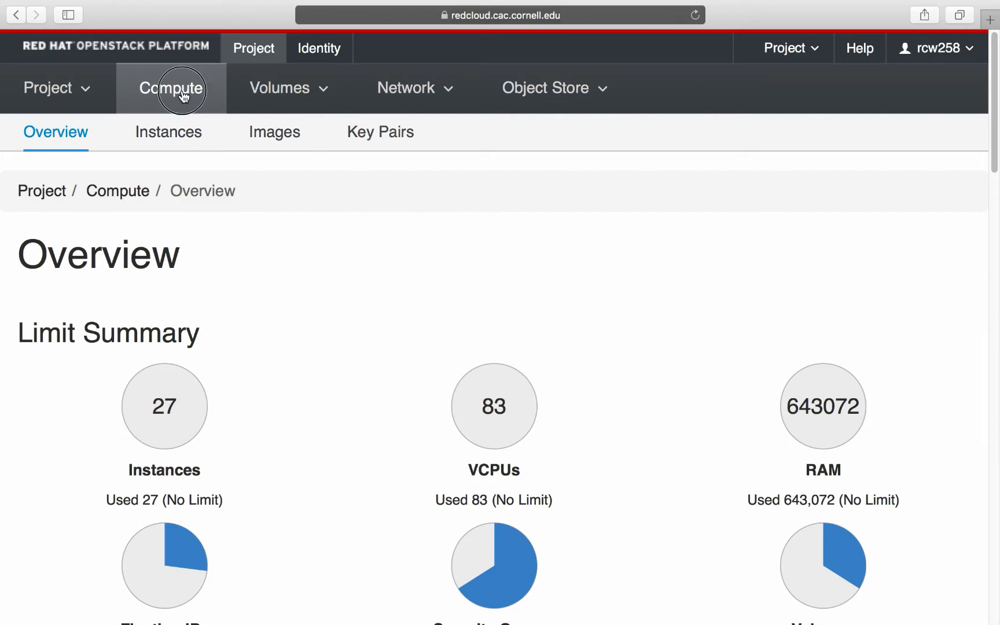
# Start the launch of a new compute instance from the project's instance list and name it third-test
pyautogui.click(189, 139)
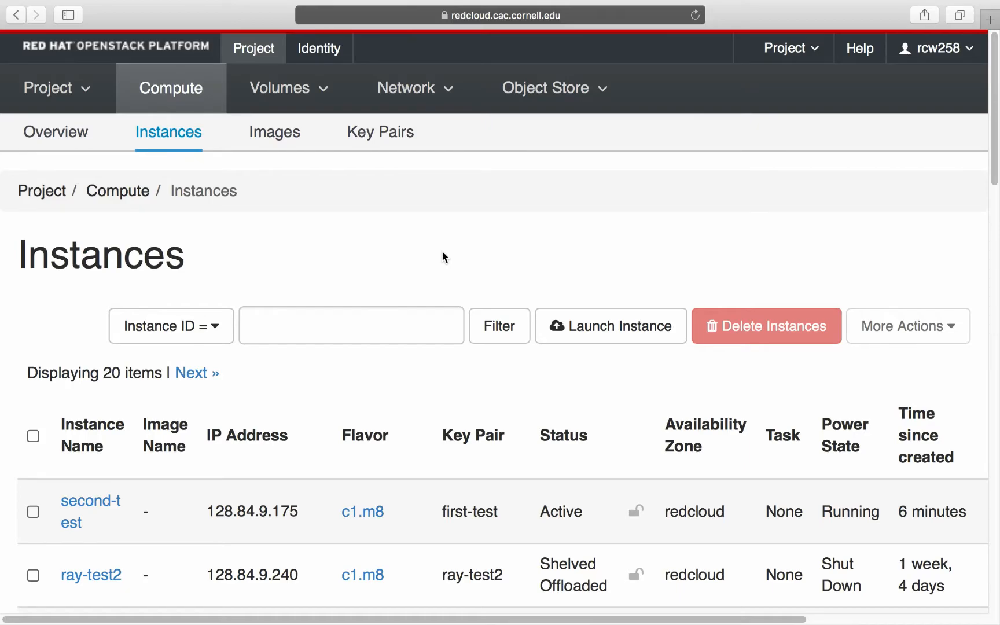
pyautogui.click(583, 328)
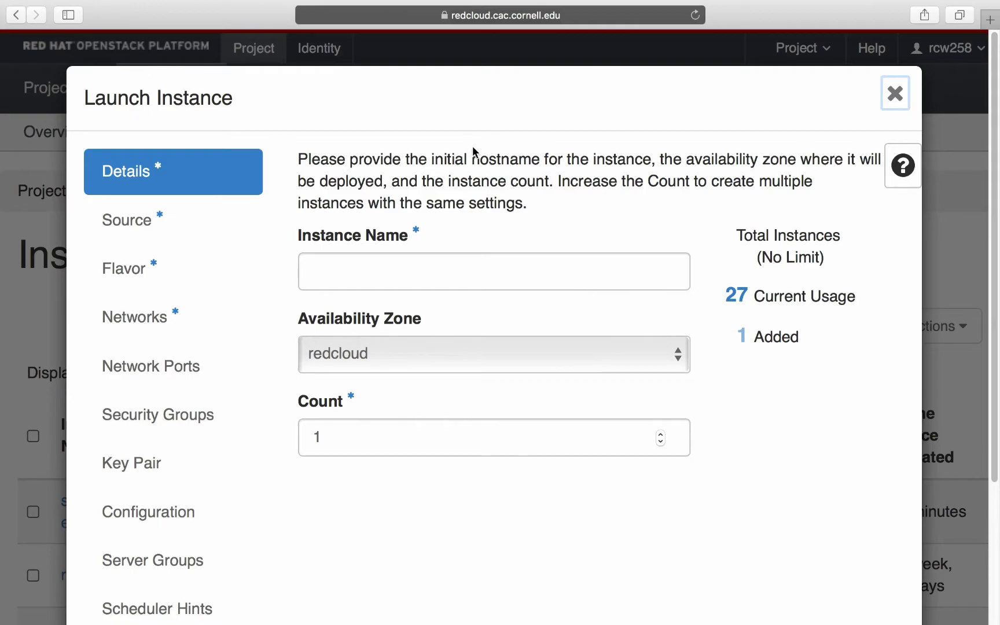
pyautogui.scroll(-1, 482, 171)
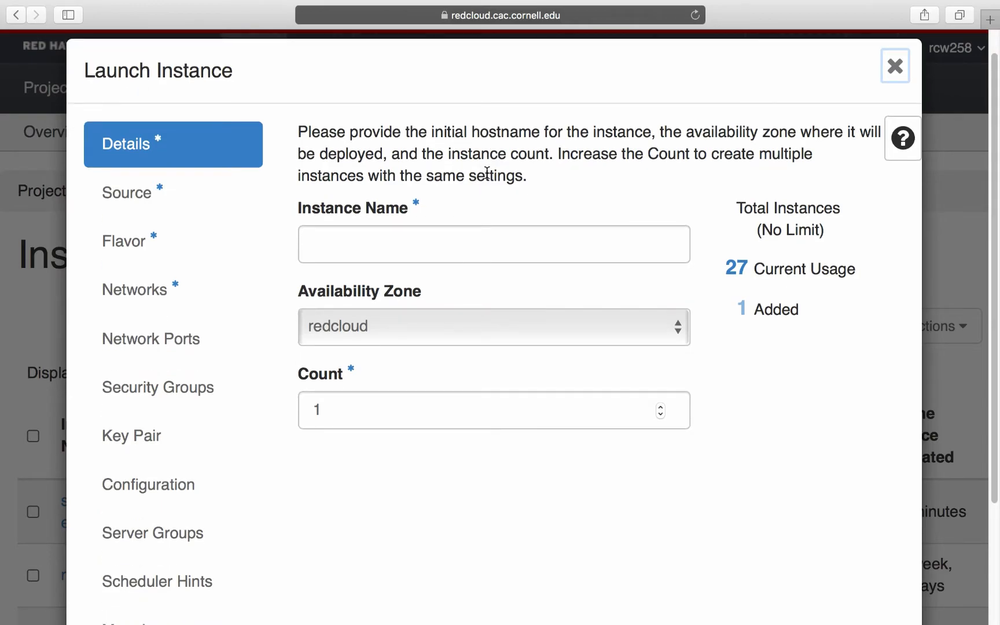
pyautogui.scroll(-1, 487, 172)
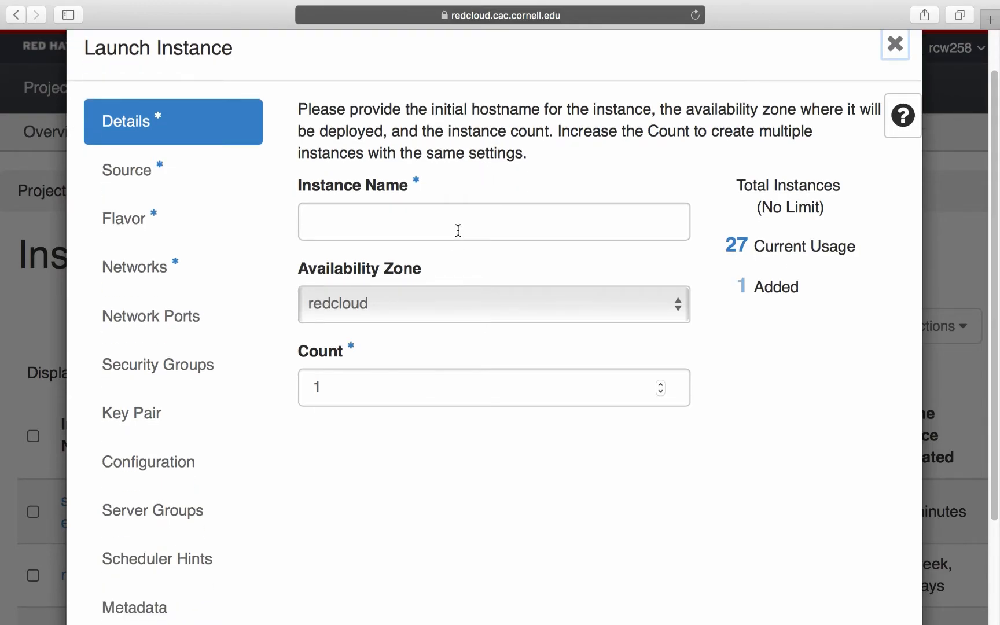
pyautogui.click(458, 231)
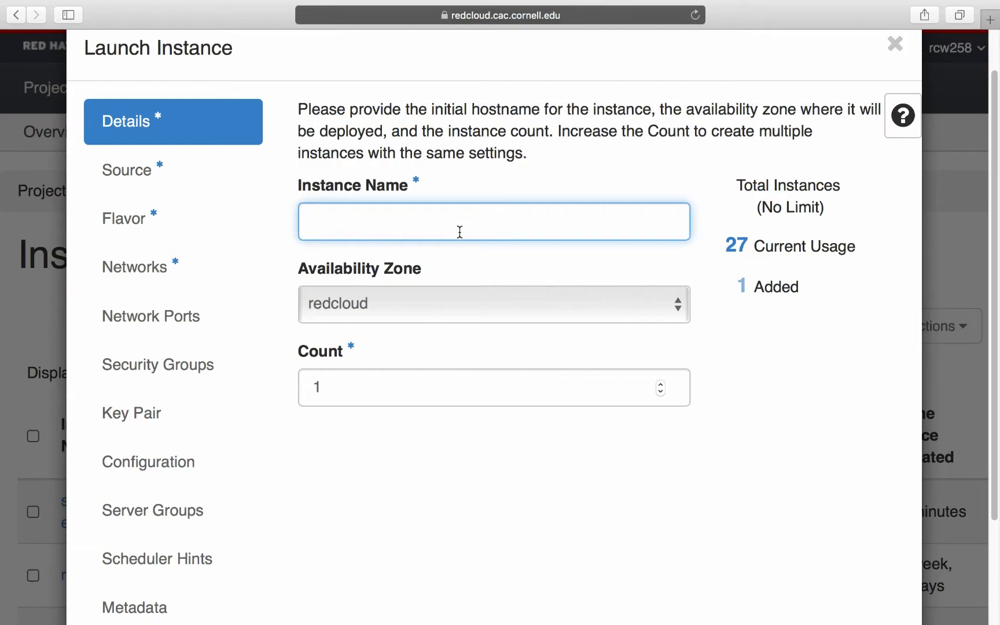
pyautogui.write('third-test')
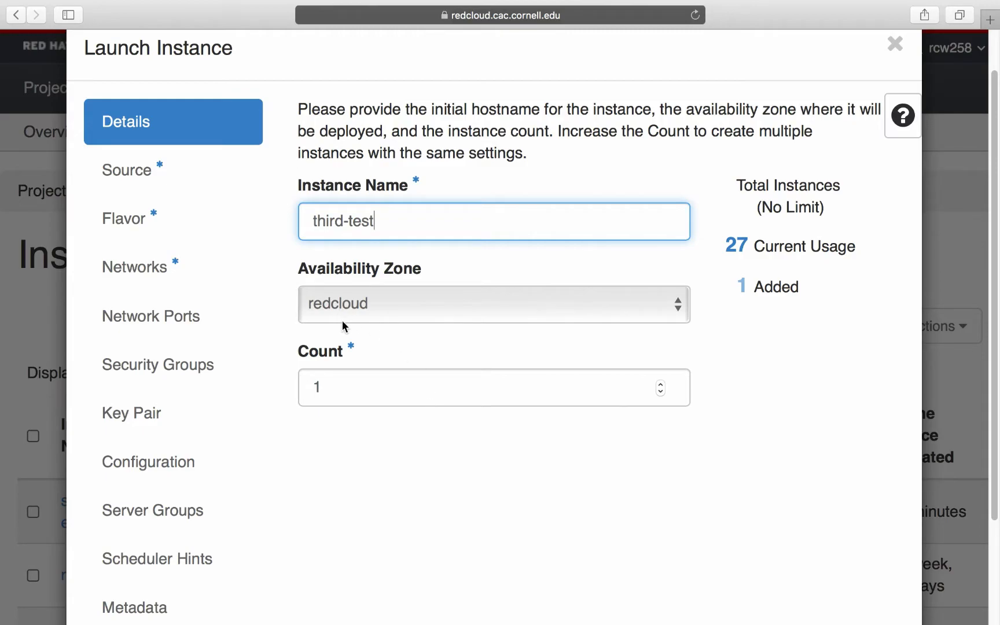
# Keep Image as the instance's boot source and allocate the public ubuntu-18.04-LTS image
pyautogui.click(198, 189)
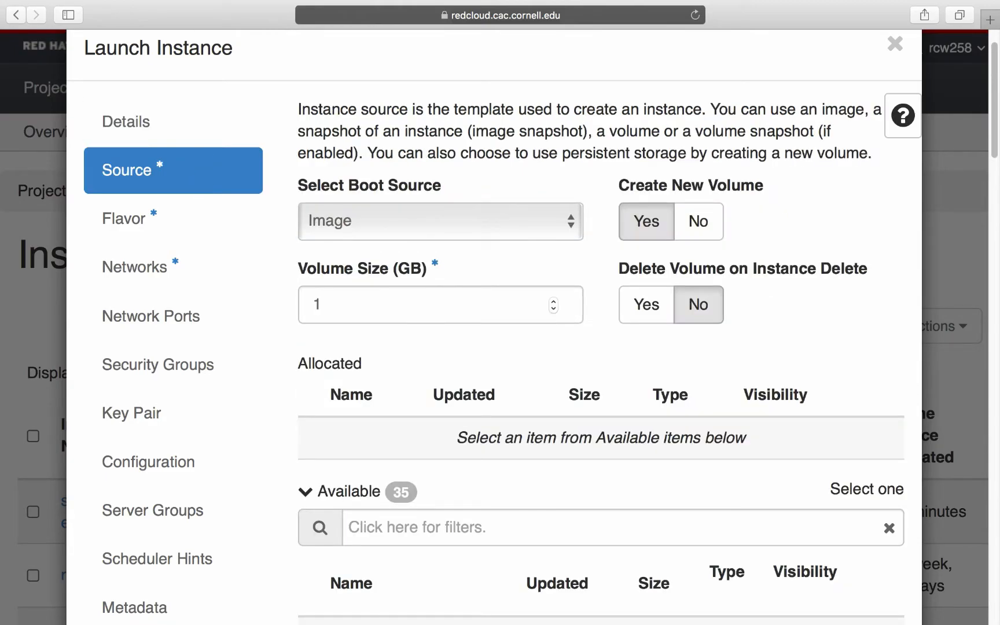
pyautogui.click(406, 226)
pyautogui.click(532, 152)
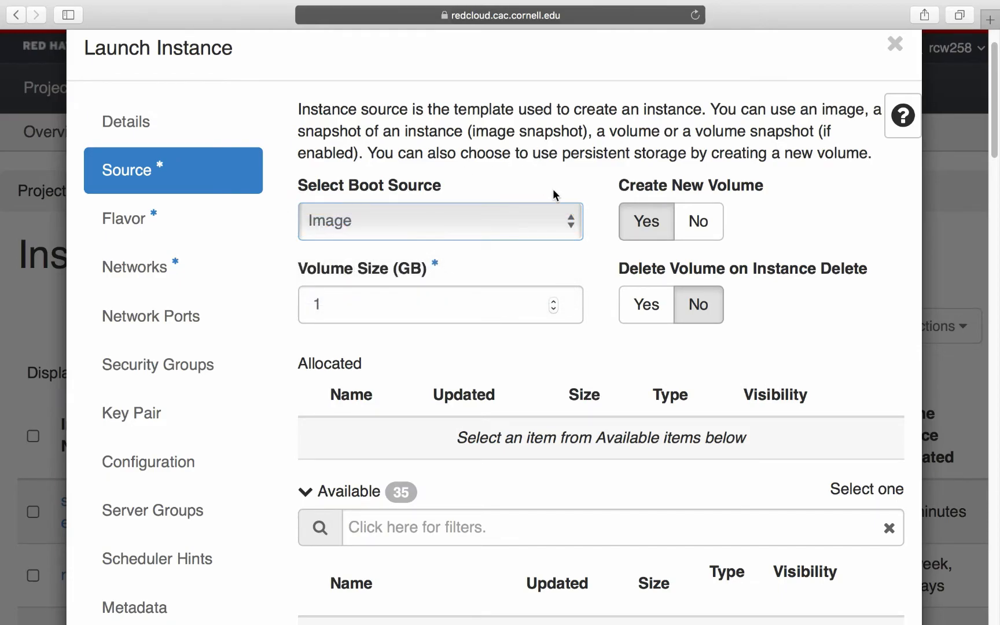
pyautogui.scroll(-1, 444, 387)
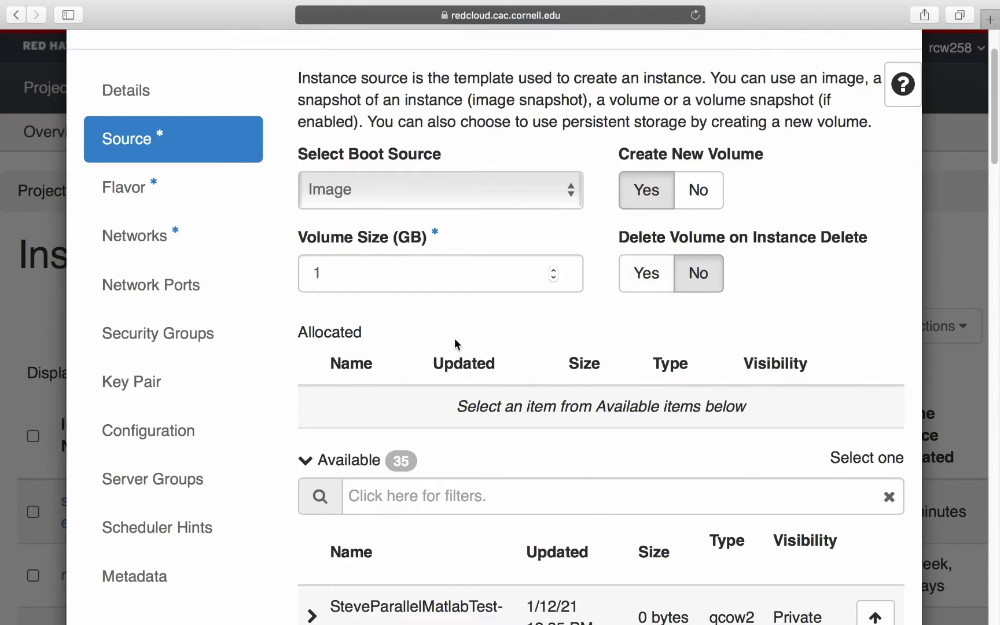
pyautogui.scroll(-4, 456, 344)
pyautogui.scroll(5, 449, 332)
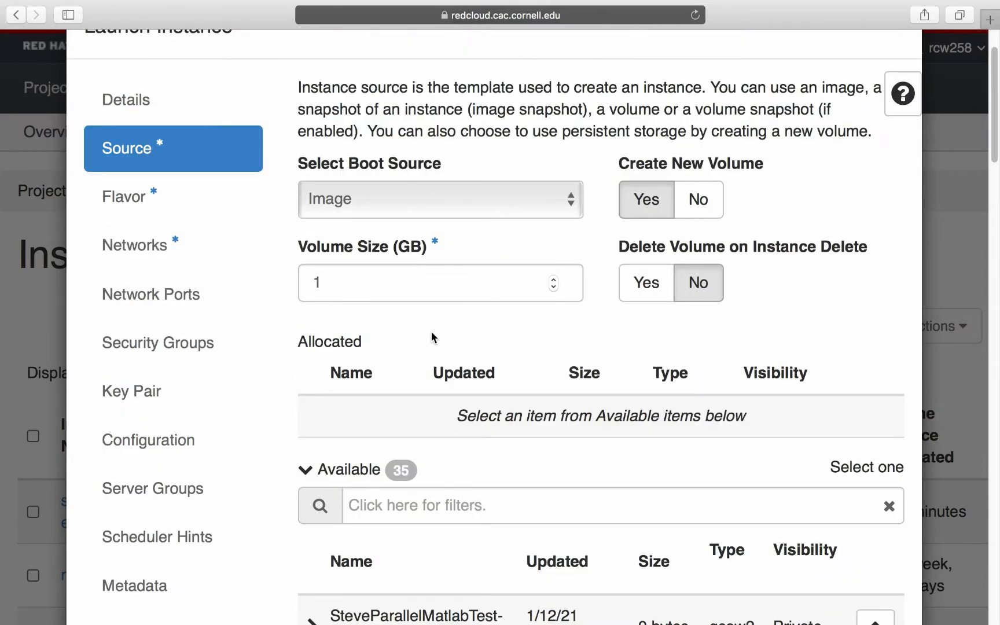
pyautogui.scroll(-1, 437, 356)
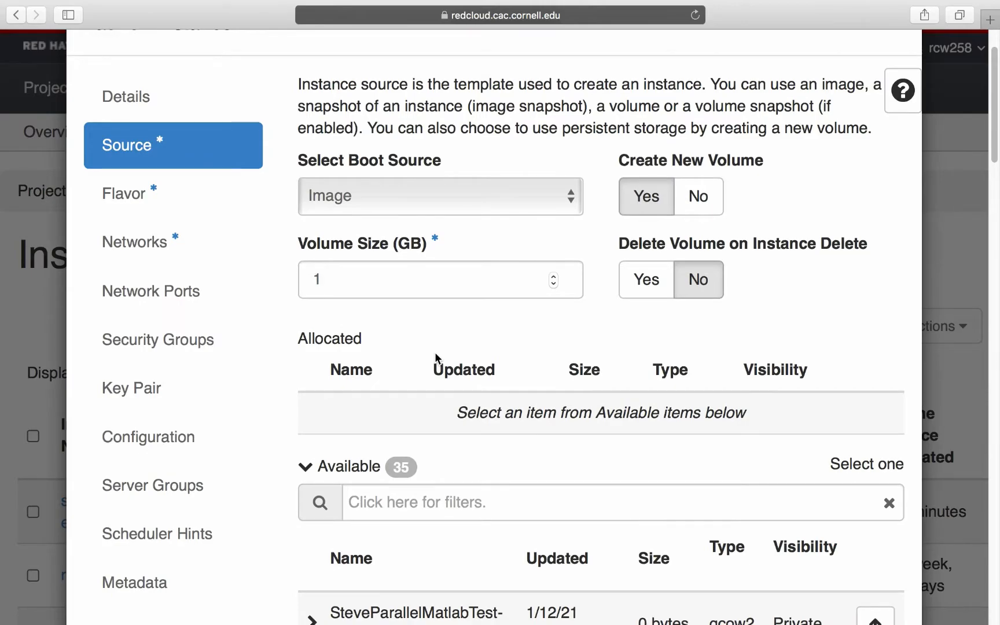
pyautogui.scroll(-8, 434, 352)
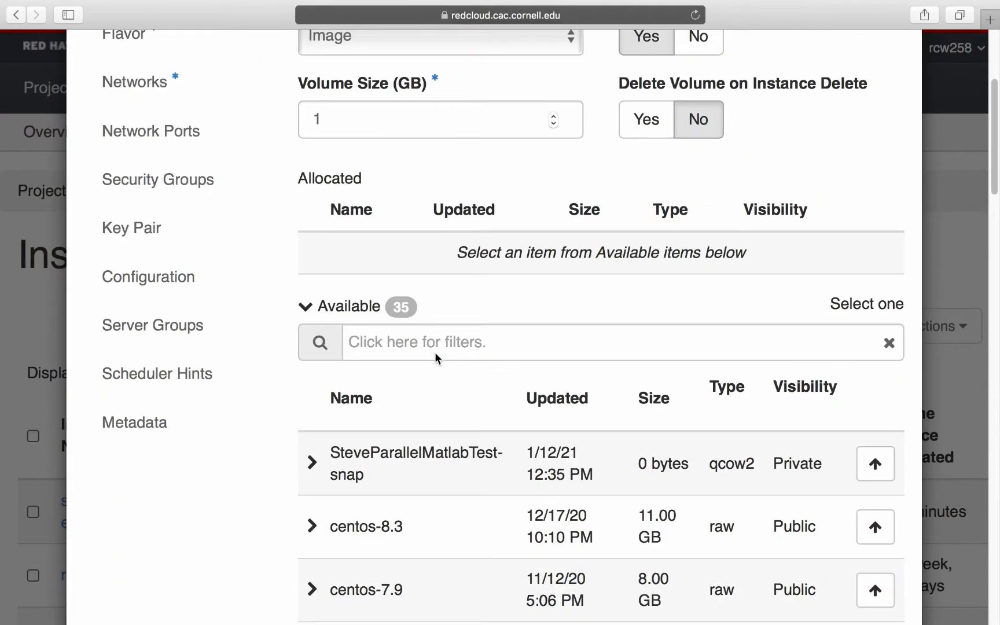
pyautogui.scroll(-4, 435, 353)
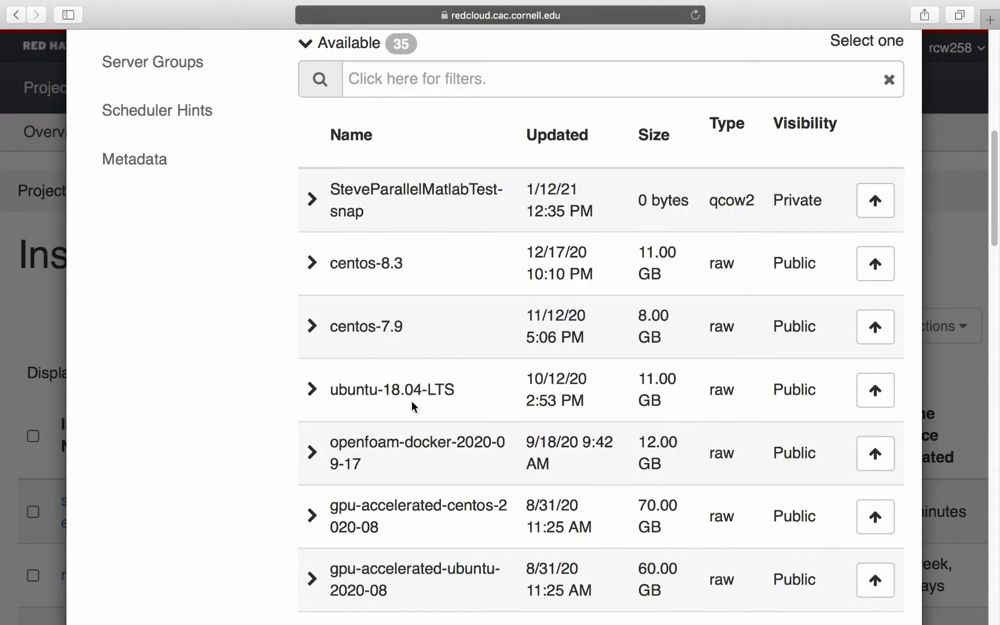
pyautogui.click(875, 390)
pyautogui.scroll(15, 578, 376)
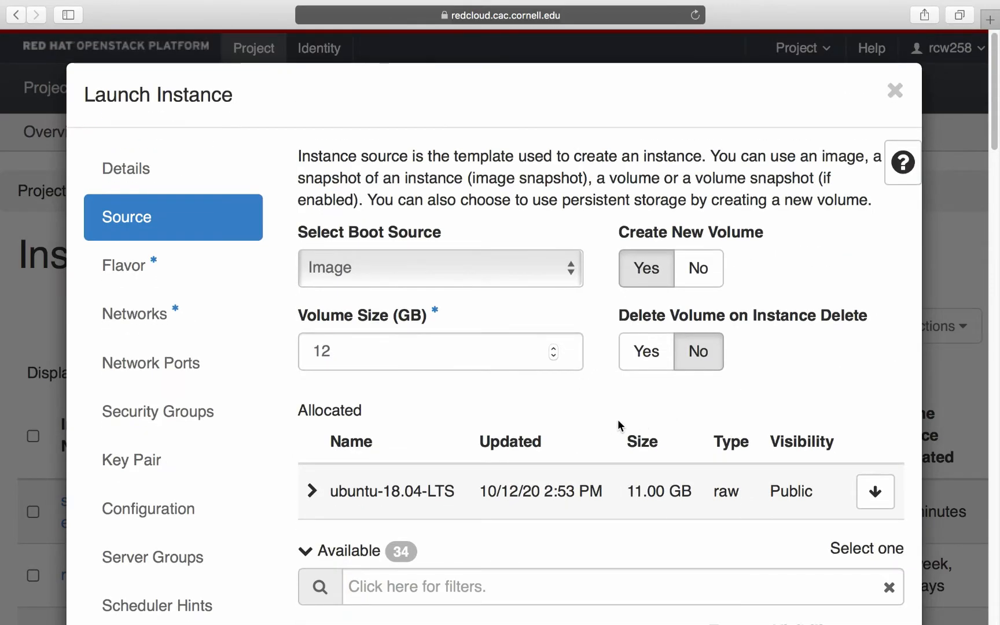
pyautogui.scroll(-1, 578, 428)
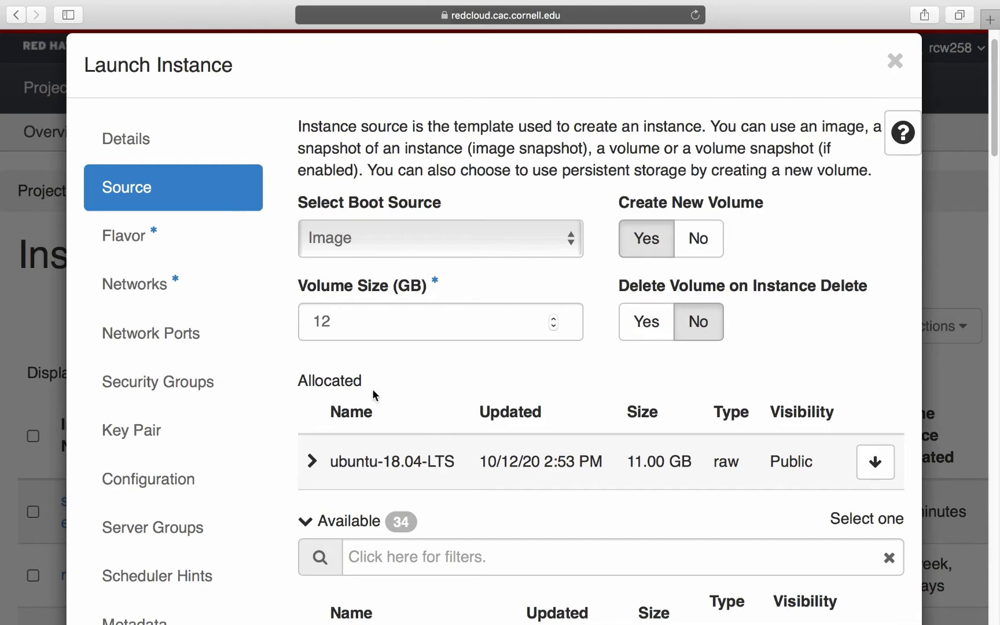
# Allocate the c1.m8 flavor with 1 VCPU and 8 GB RAM to the new instance
pyautogui.click(209, 250)
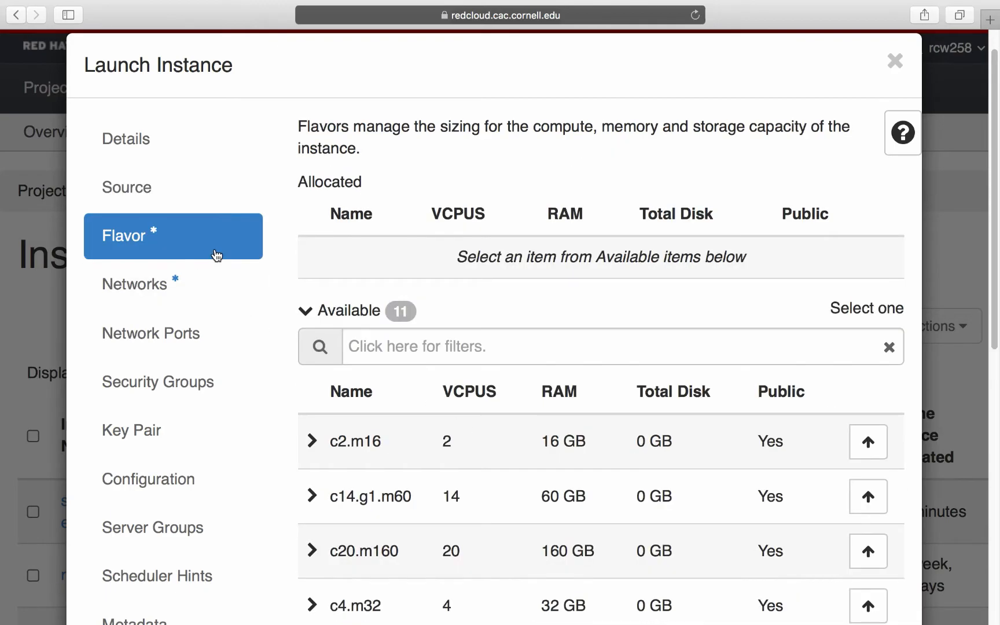
pyautogui.scroll(1, 412, 310)
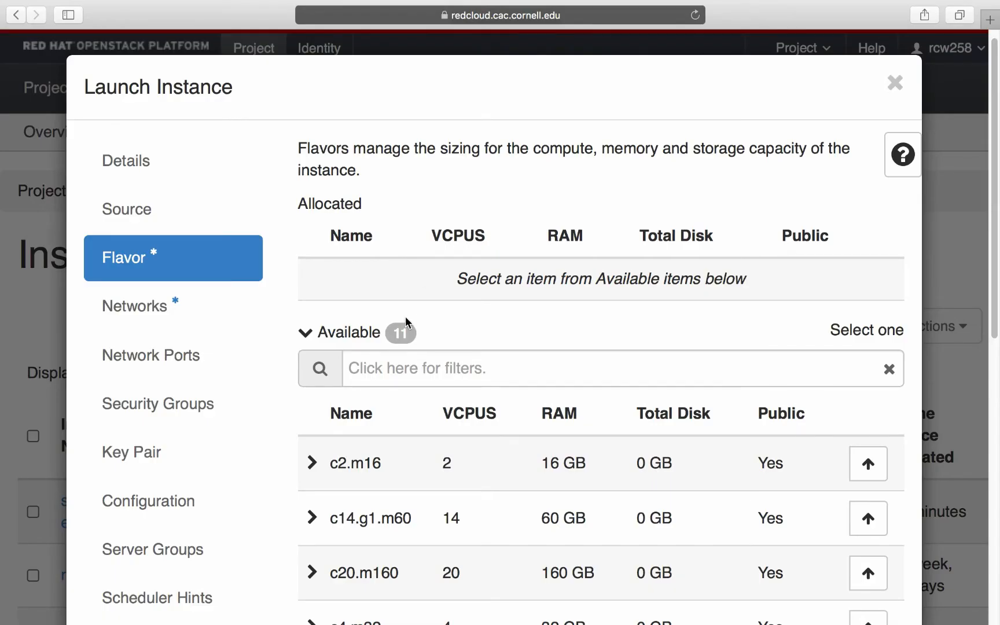
pyautogui.scroll(-3, 449, 301)
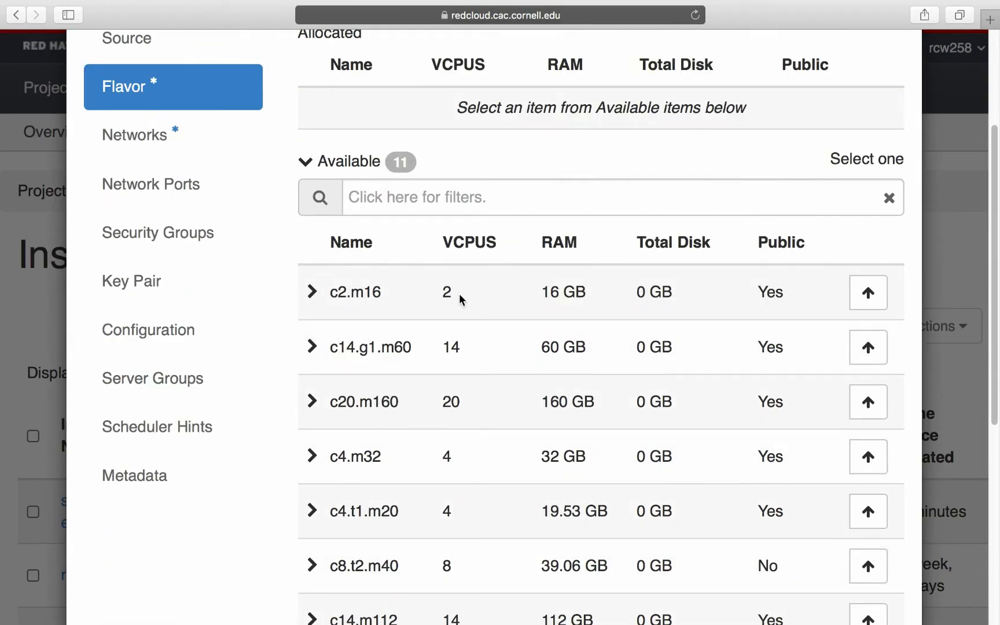
pyautogui.scroll(-8, 715, 573)
pyautogui.scroll(3, 670, 424)
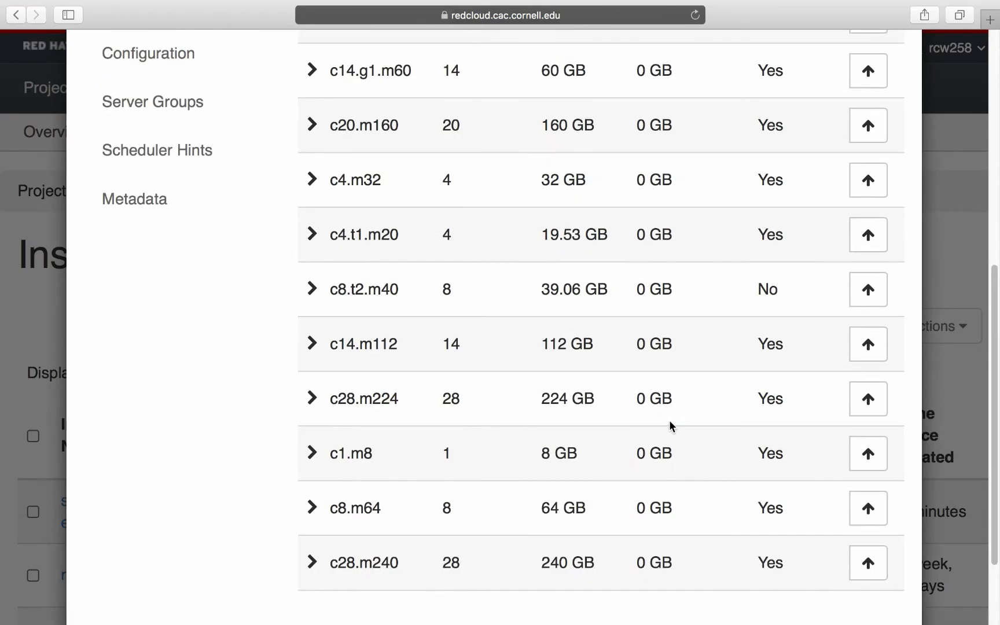
pyautogui.click(861, 454)
pyautogui.scroll(8, 604, 321)
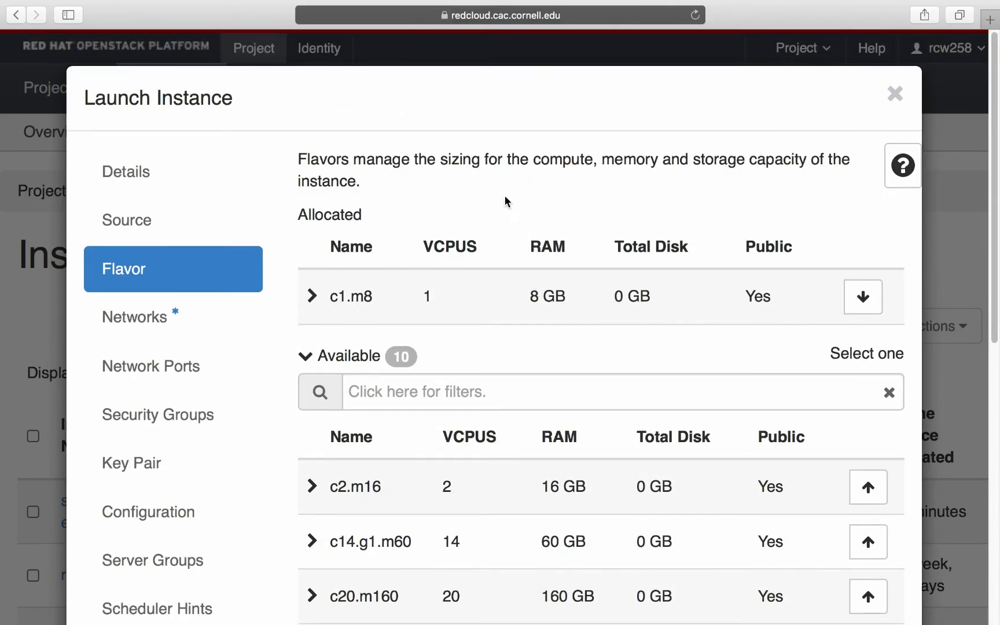
pyautogui.moveTo(536, 164); pyautogui.dragTo(553, 174)
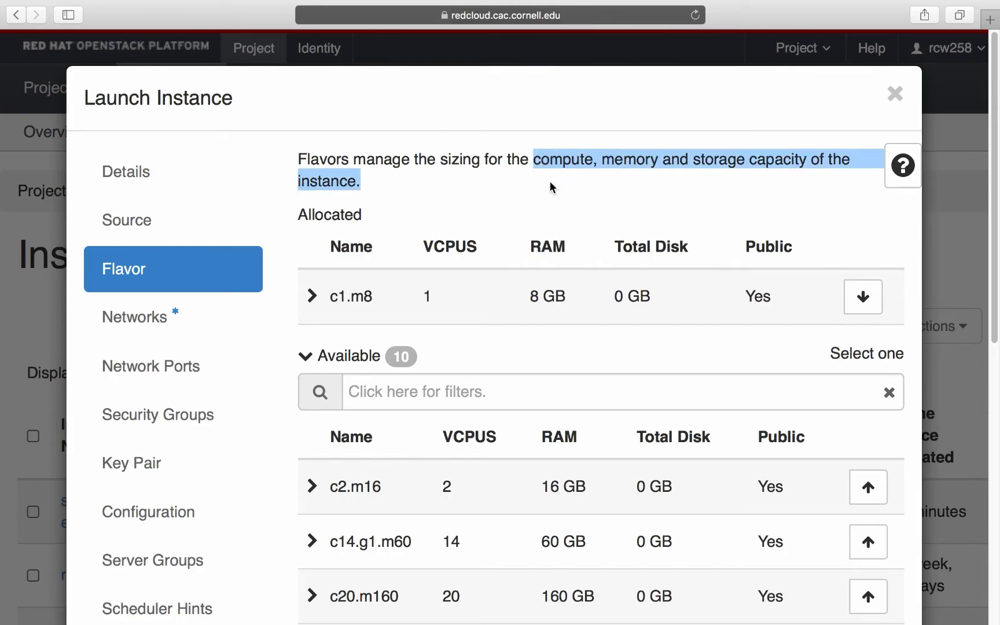
pyautogui.click(527, 190)
pyautogui.scroll(-1, 450, 195)
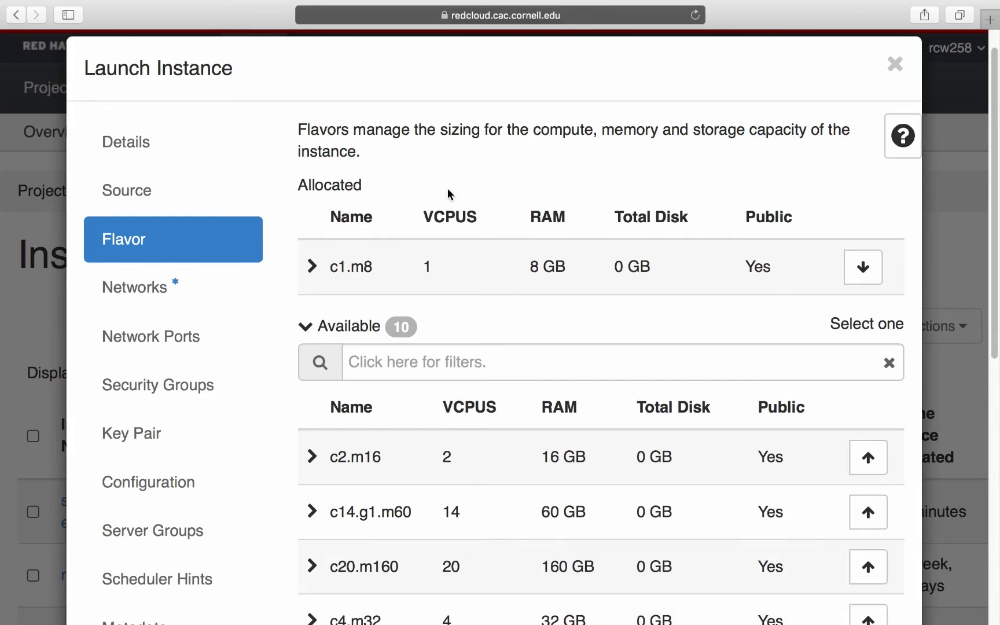
# Allocate the shared public network to the new instance
pyautogui.click(181, 295)
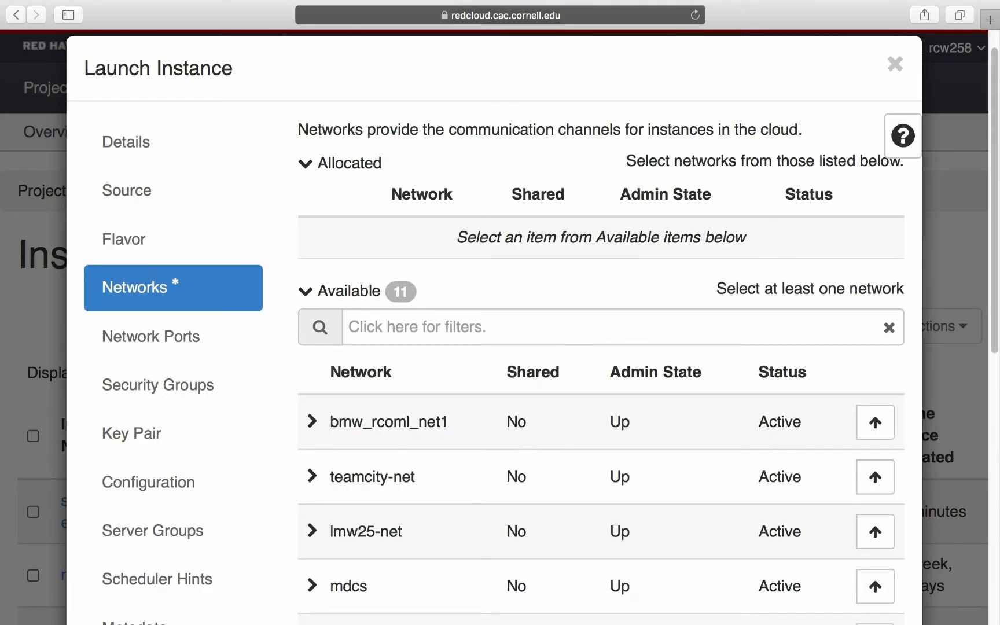
pyautogui.scroll(-10, 428, 424)
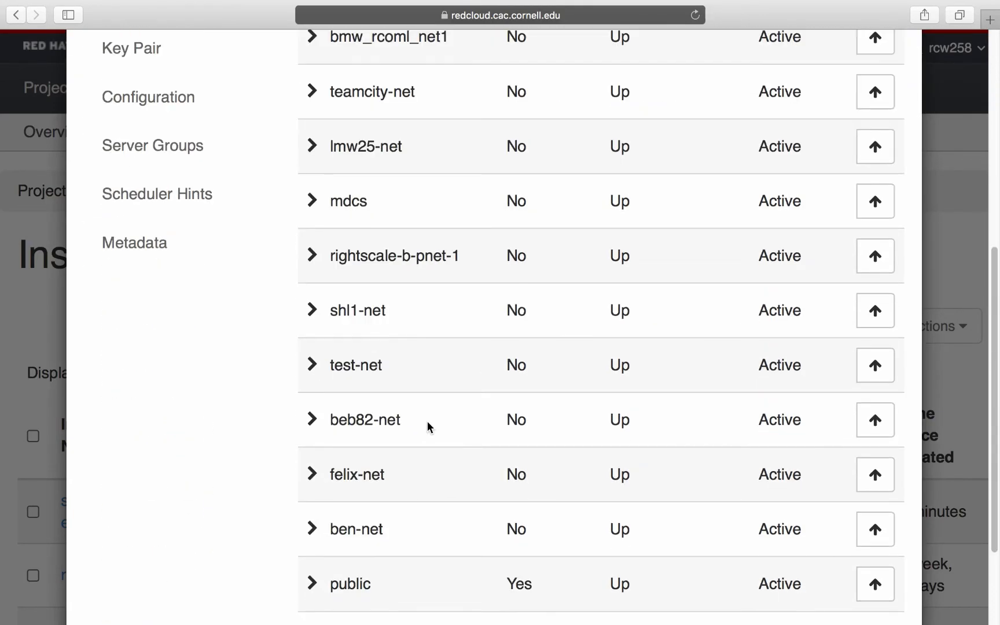
pyautogui.scroll(-3, 428, 426)
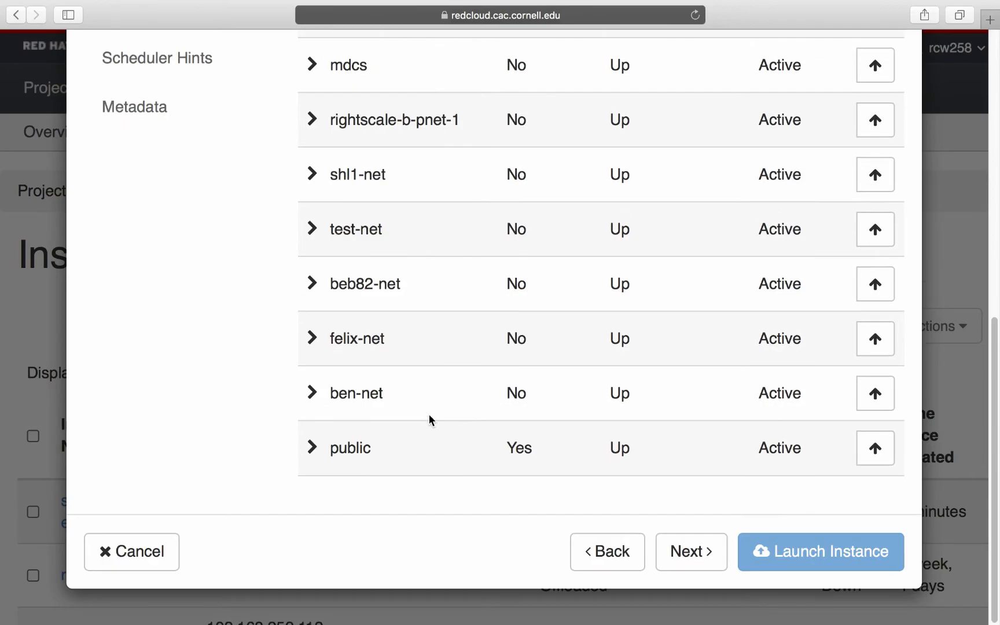
pyautogui.click(874, 447)
pyautogui.scroll(13, 448, 425)
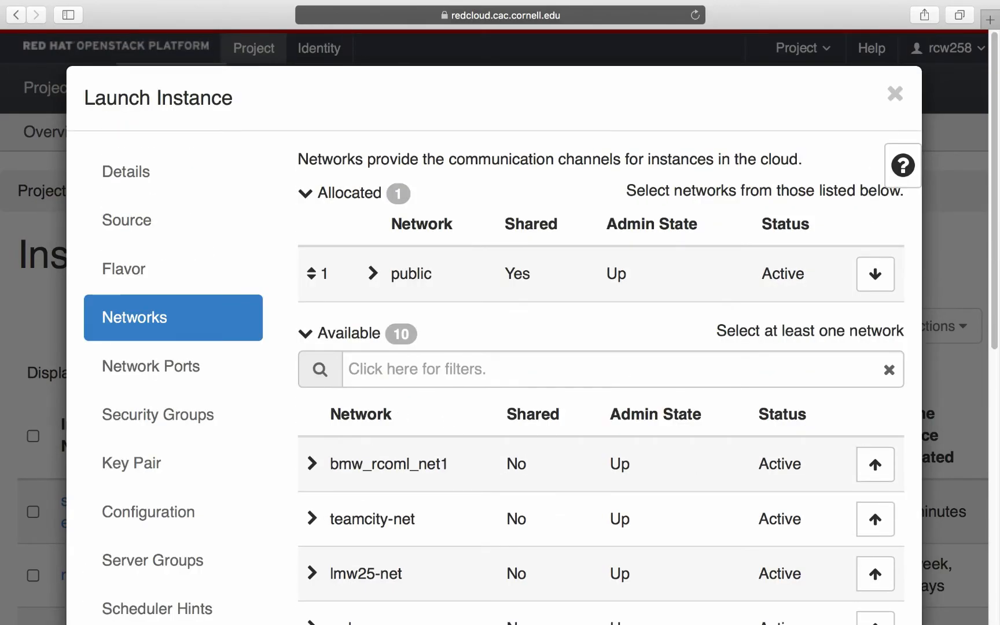
# Add the test-video-5 security group to the instance alongside the default group
pyautogui.press('super+minus')
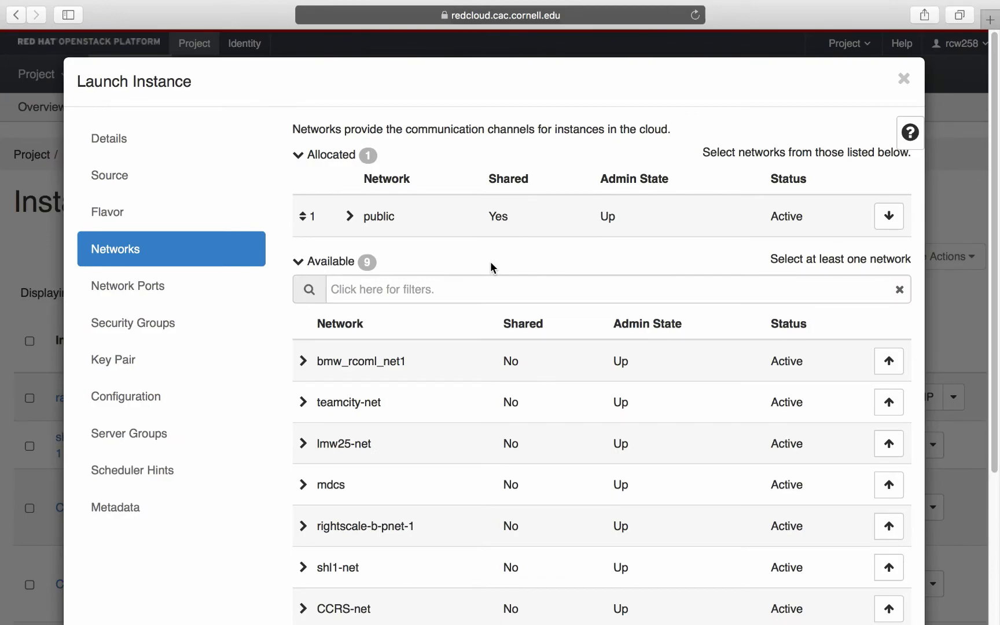
pyautogui.click(196, 330)
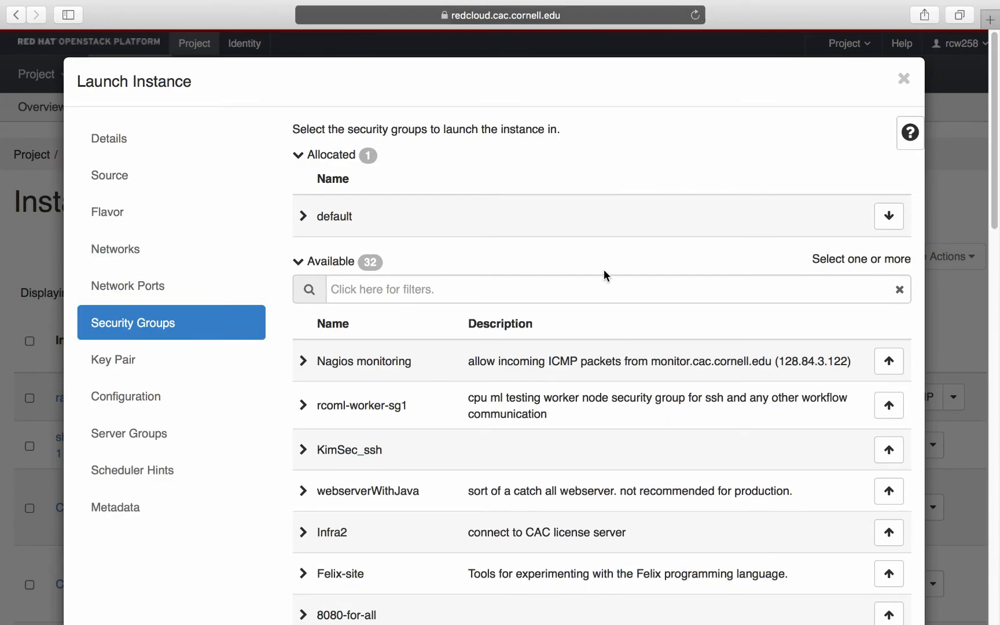
pyautogui.scroll(-1, 604, 271)
pyautogui.scroll(-2, 604, 270)
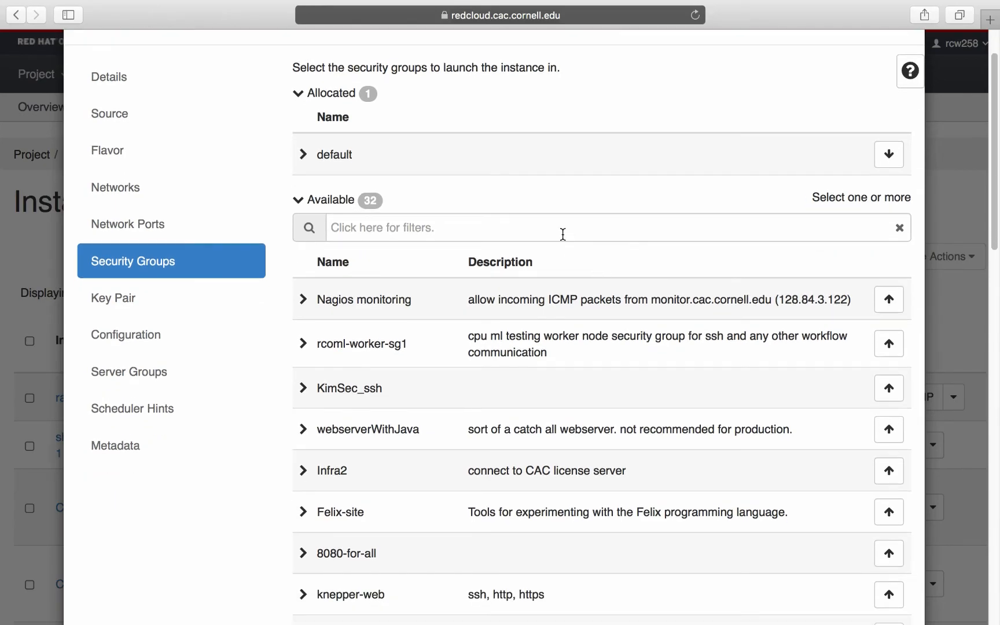
pyautogui.scroll(-10, 536, 228)
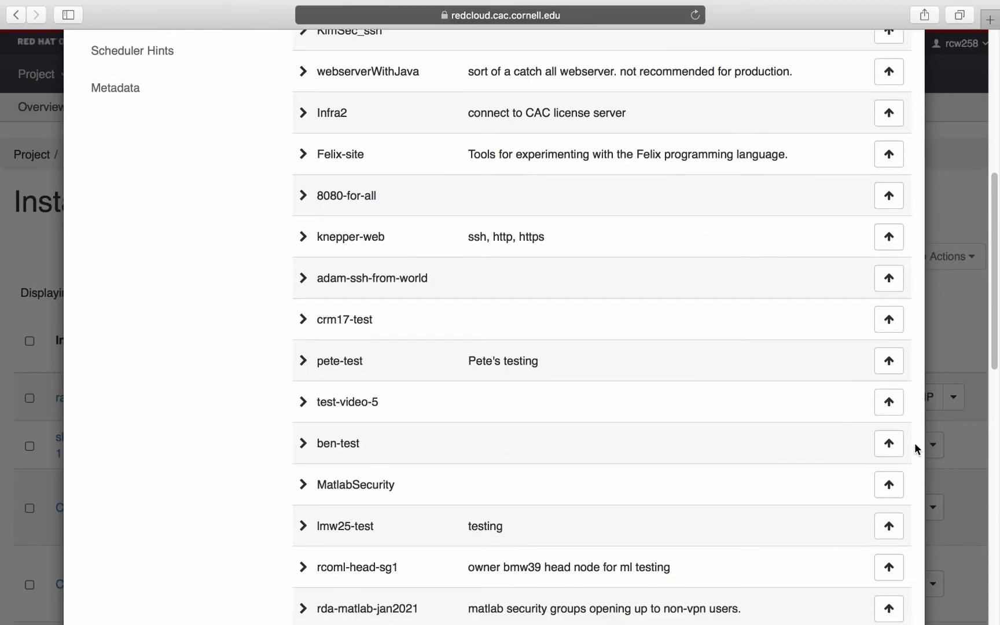
pyautogui.click(886, 402)
pyautogui.scroll(15, 591, 314)
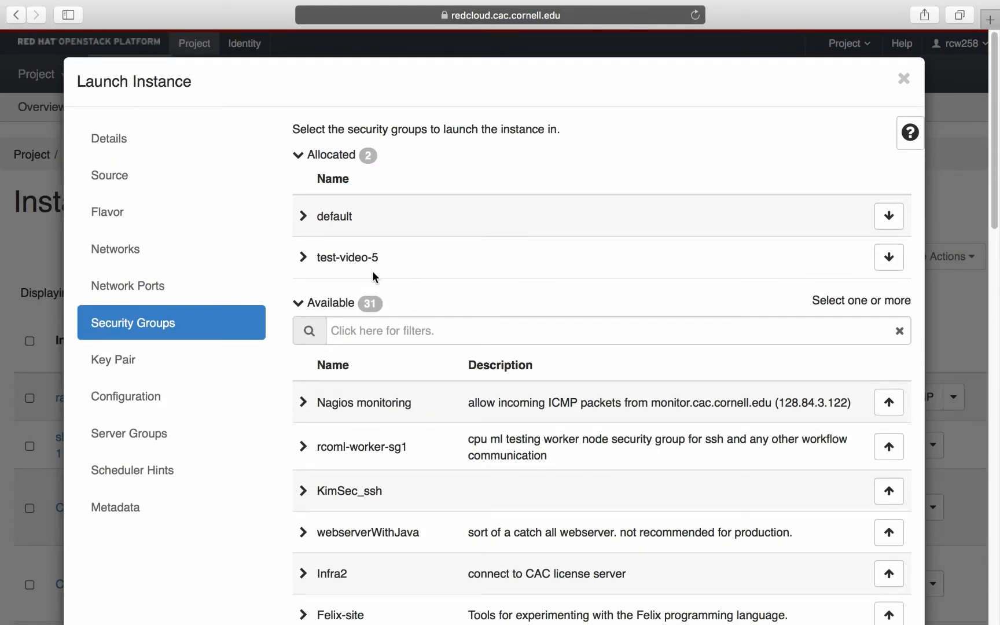
# Allocate the existing key pair key-pair-video to the new instance for SSH access
pyautogui.click(144, 363)
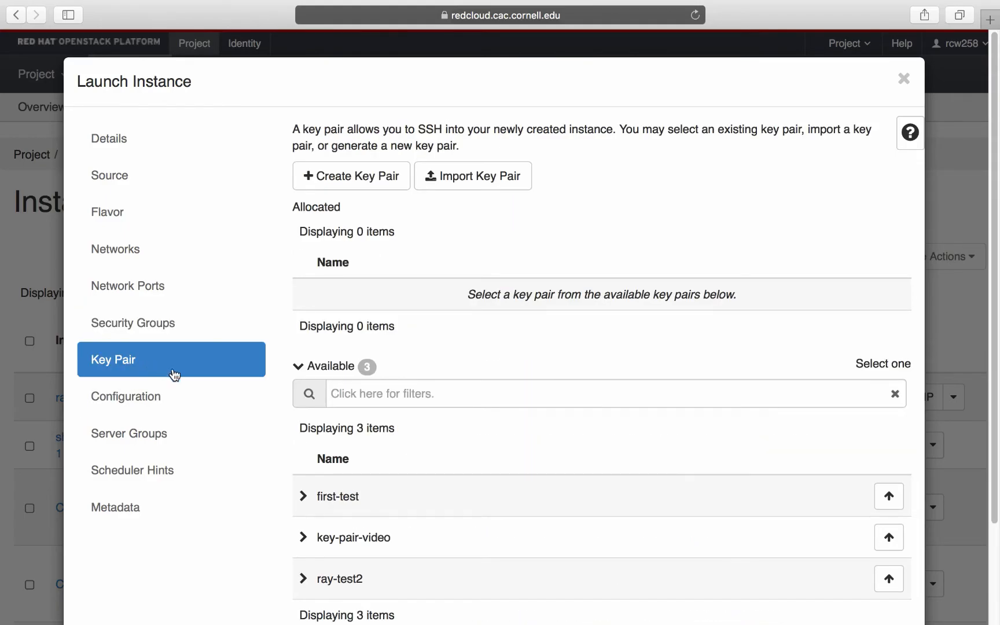
pyautogui.scroll(-2, 546, 358)
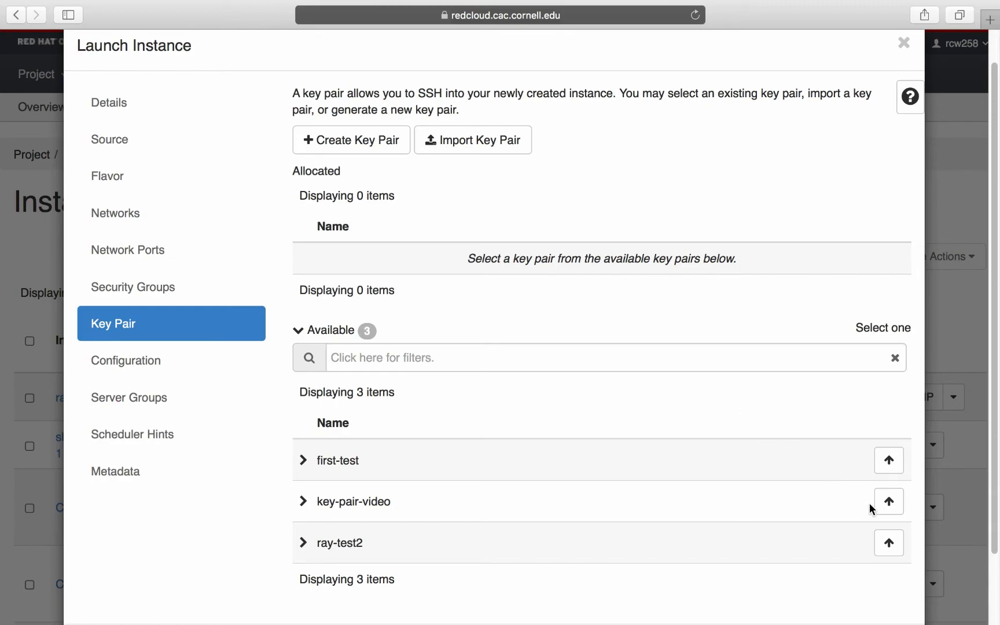
pyautogui.click(889, 501)
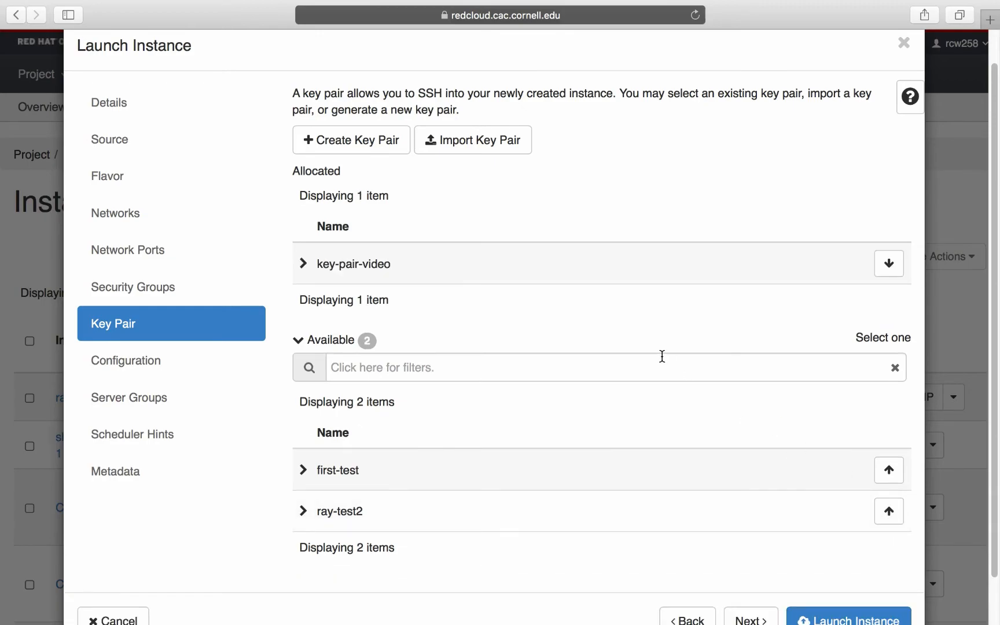
pyautogui.scroll(2, 661, 355)
pyautogui.scroll(-3, 661, 361)
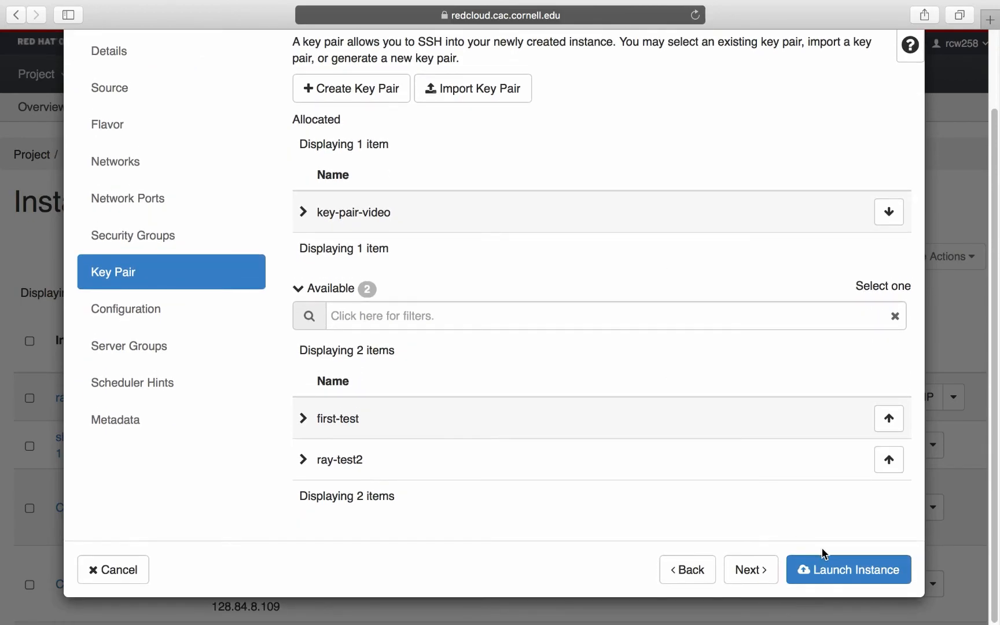
# Launch the configured third-test instance and check its build status in the instances list
pyautogui.click(834, 572)
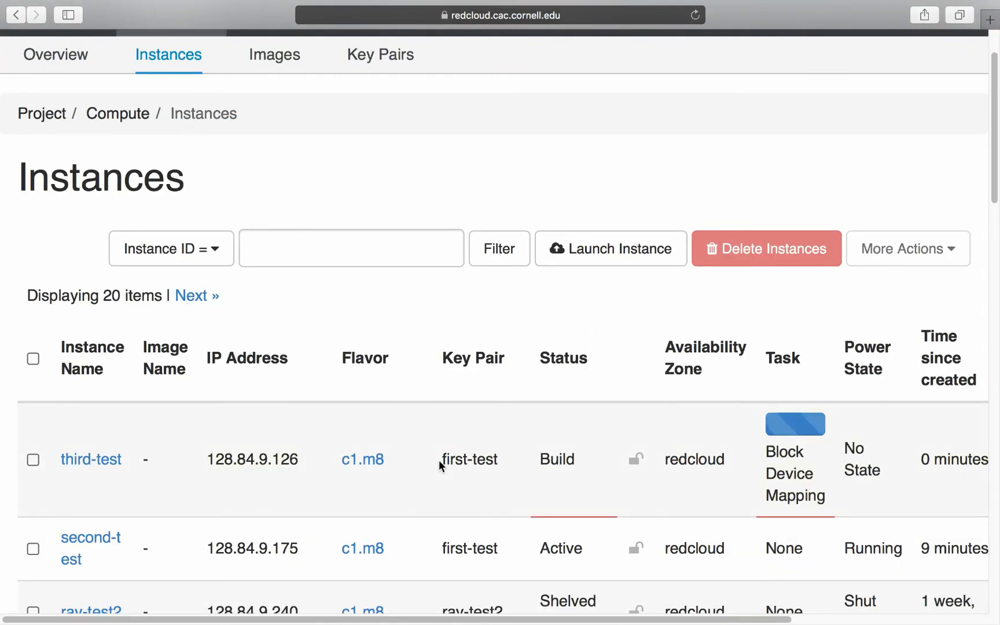
pyautogui.scroll(-1, 473, 415)
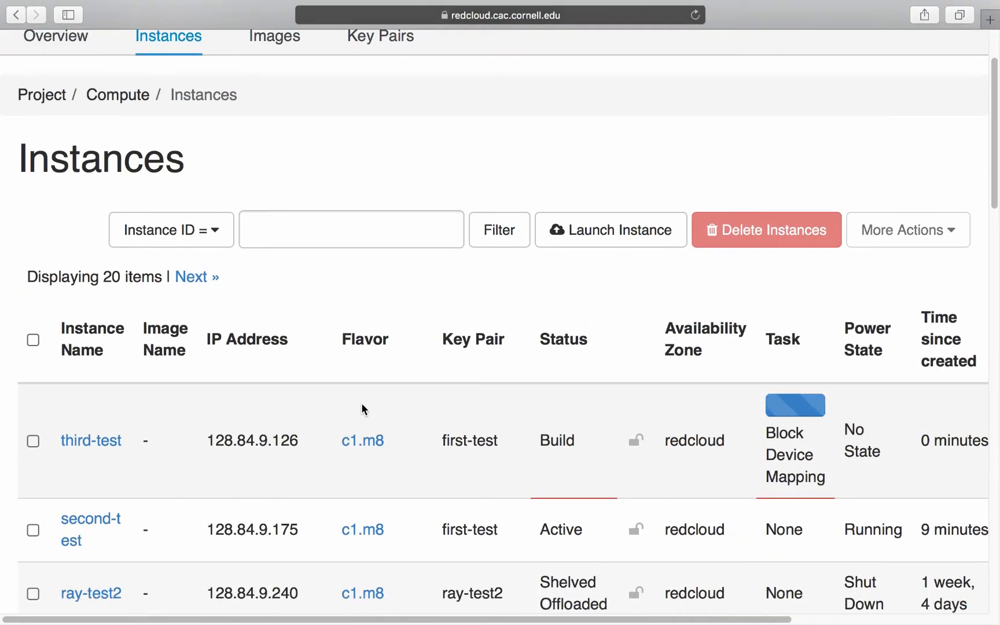
pyautogui.scroll(-1, 532, 399)
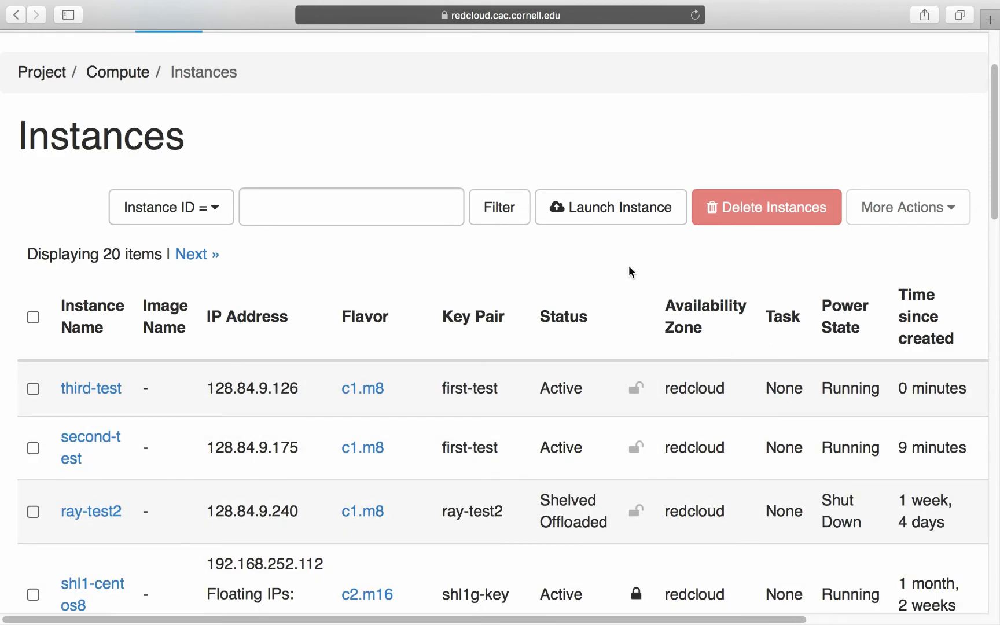
pyautogui.scroll(-1, 628, 265)
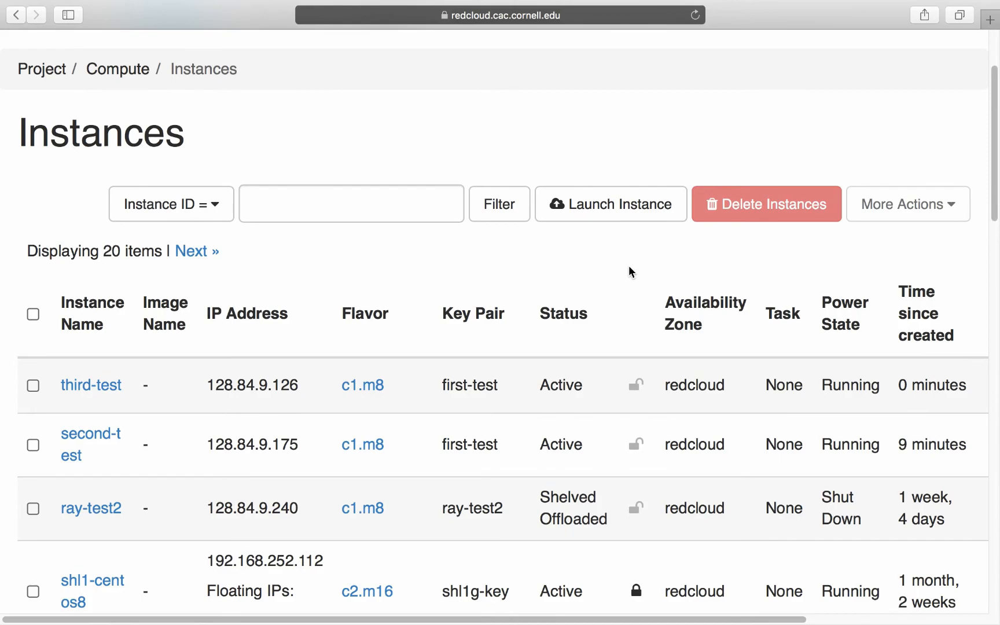
# Review the additional actions available for the third-test instance without applying any, and return to the overview of the instances list
pyautogui.hscroll(5, 719, 620)
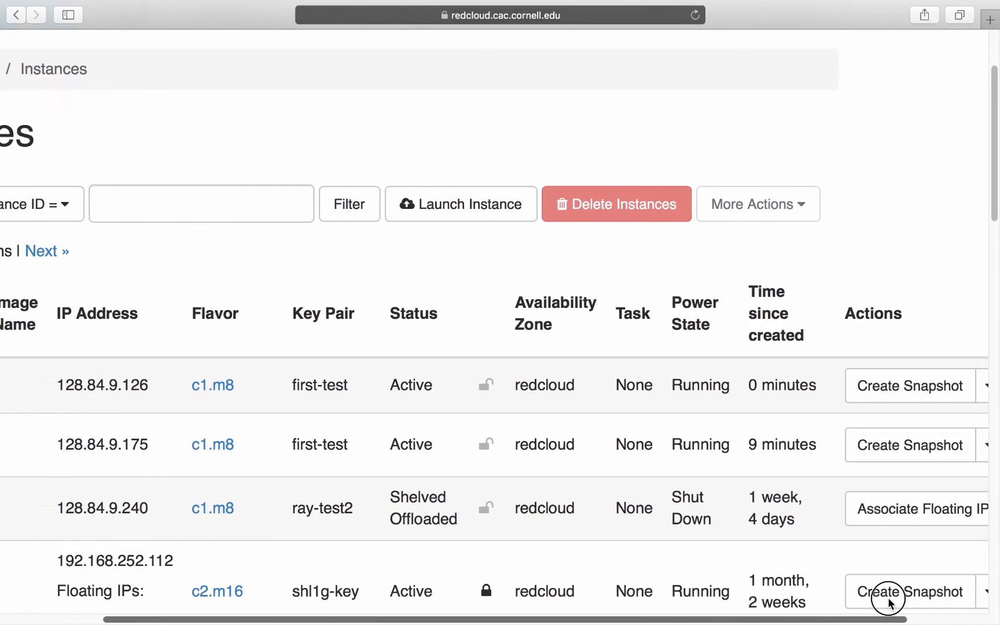
pyautogui.scroll(-1, 850, 386)
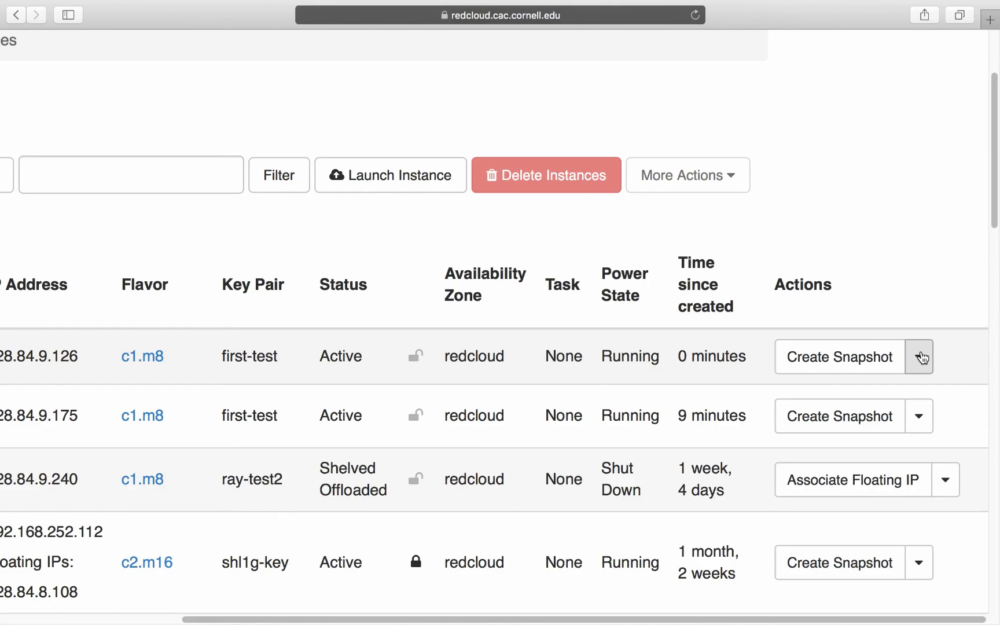
pyautogui.click(922, 358)
pyautogui.scroll(-3, 827, 555)
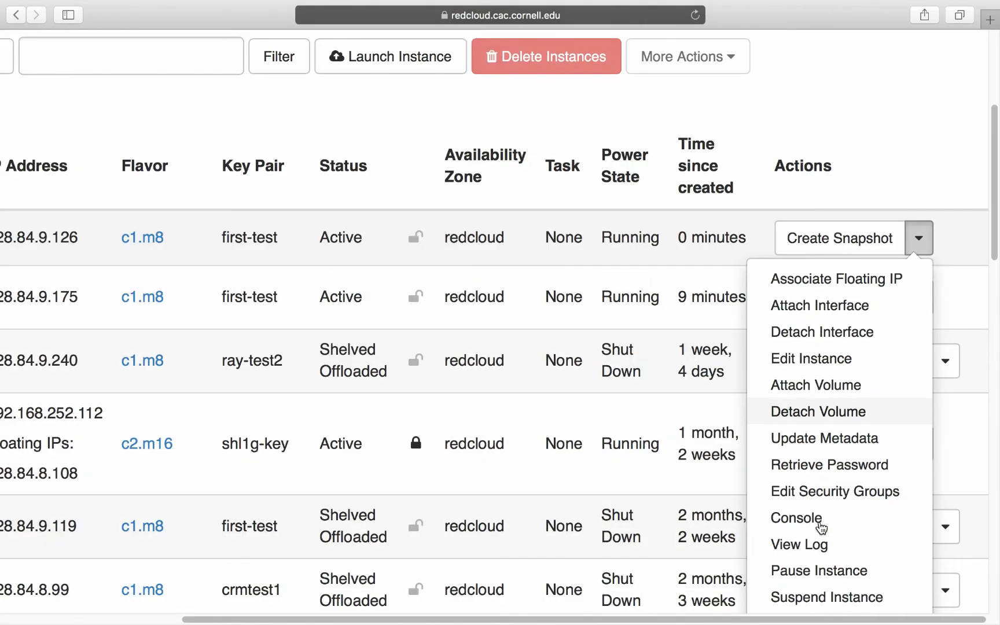
pyautogui.scroll(-1, 813, 558)
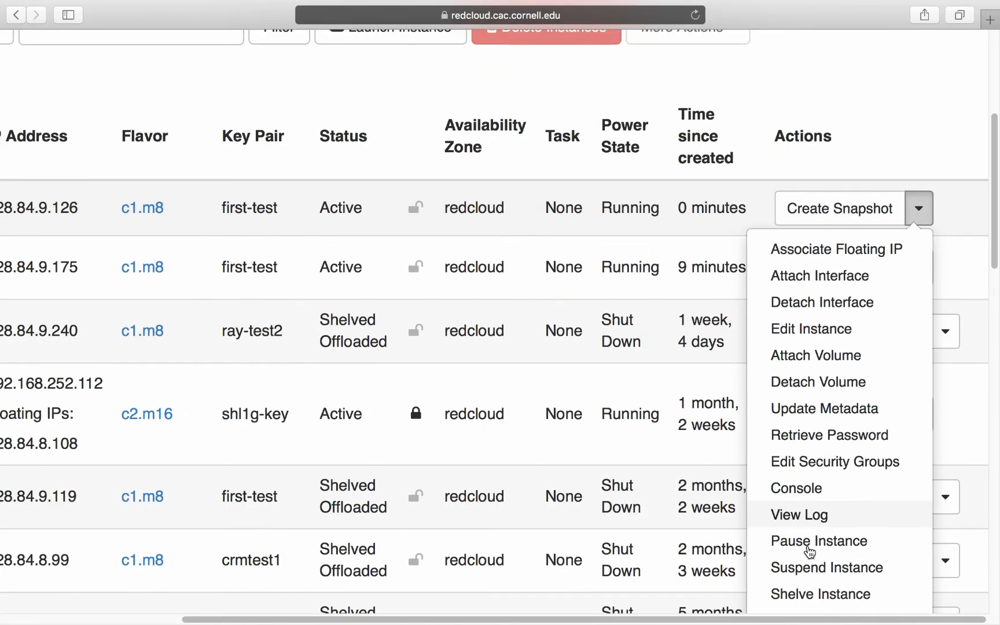
pyautogui.scroll(4, 804, 289)
pyautogui.click(827, 196)
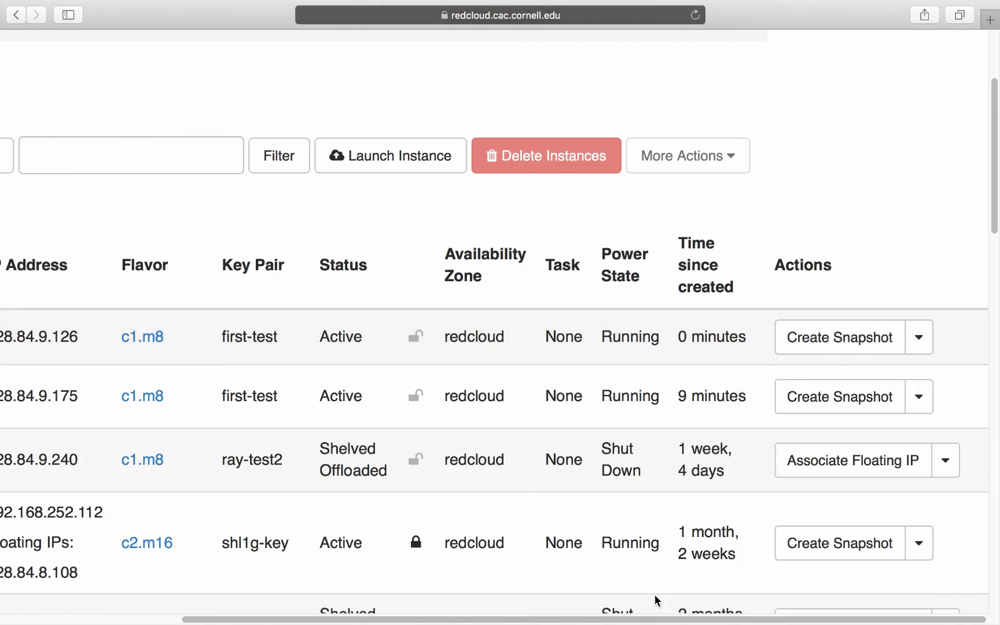
pyautogui.hscroll(-4, 531, 578)
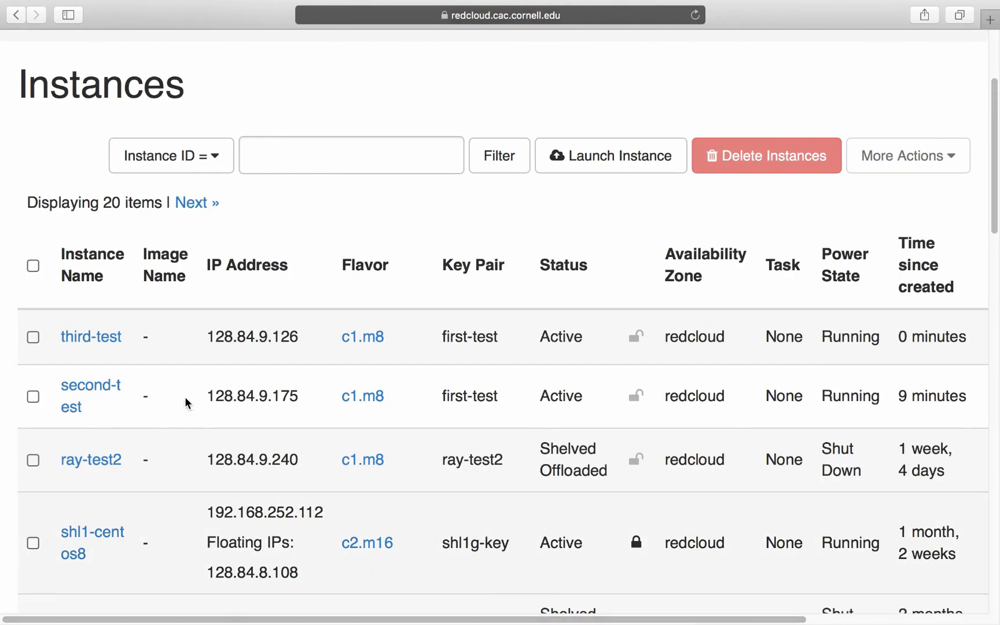
pyautogui.scroll(3, 191, 405)
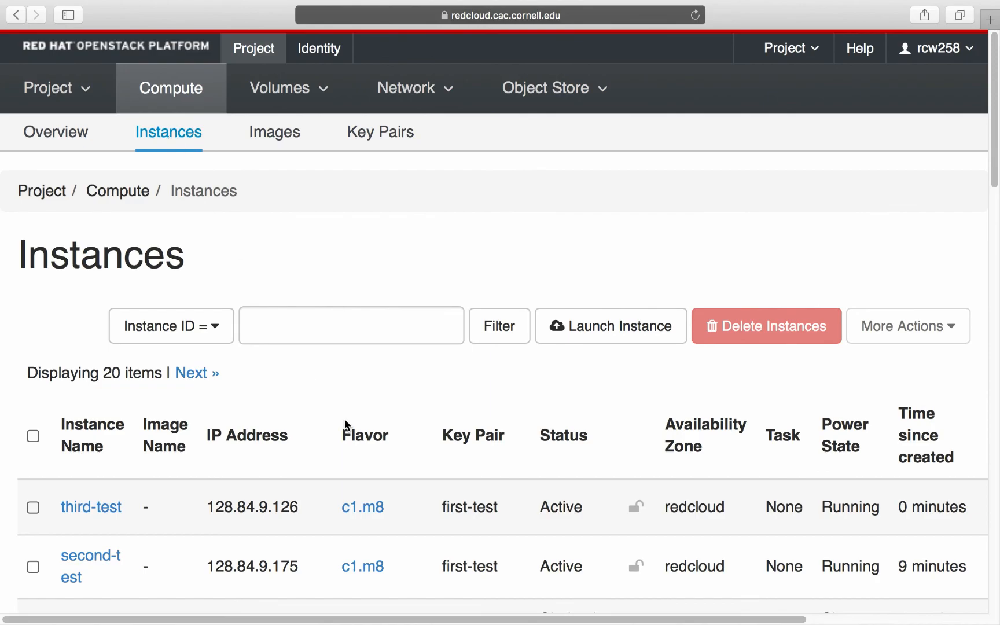
pyautogui.scroll(-1, 341, 440)
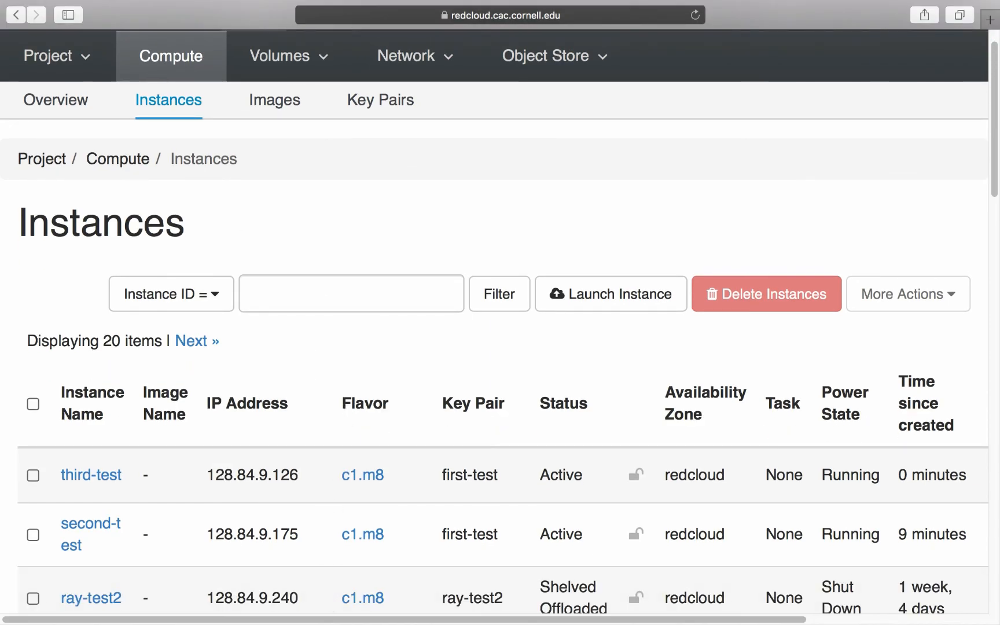